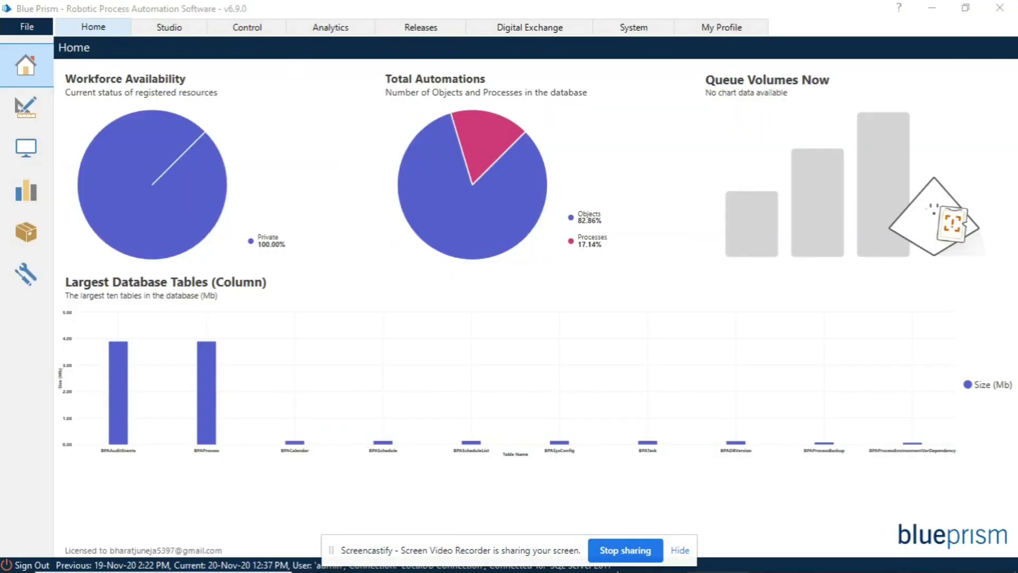
- Open the System area and compare the environment variable lists under Objects and Processes
click(636, 28)
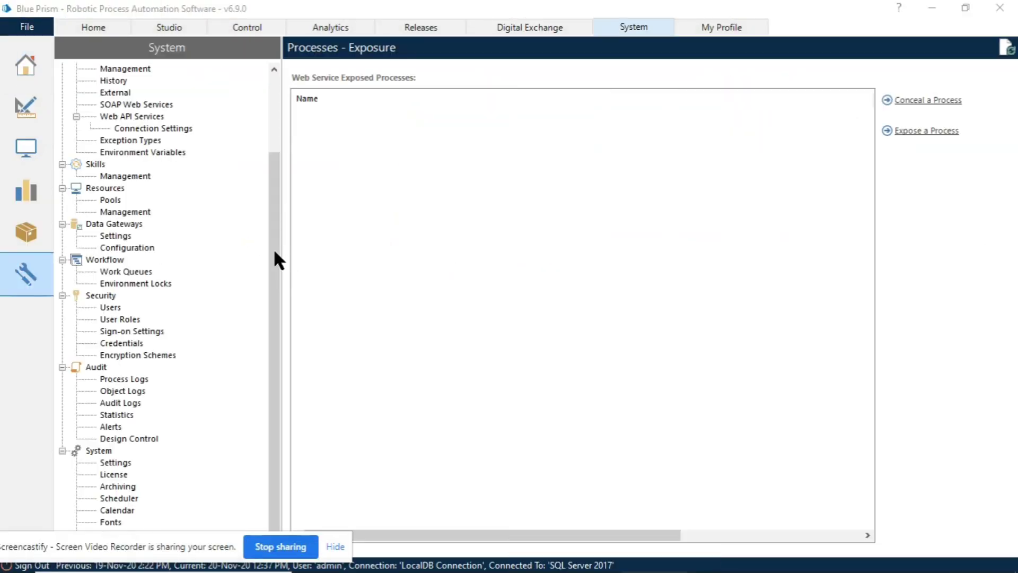
drag(275, 253, 277, 125)
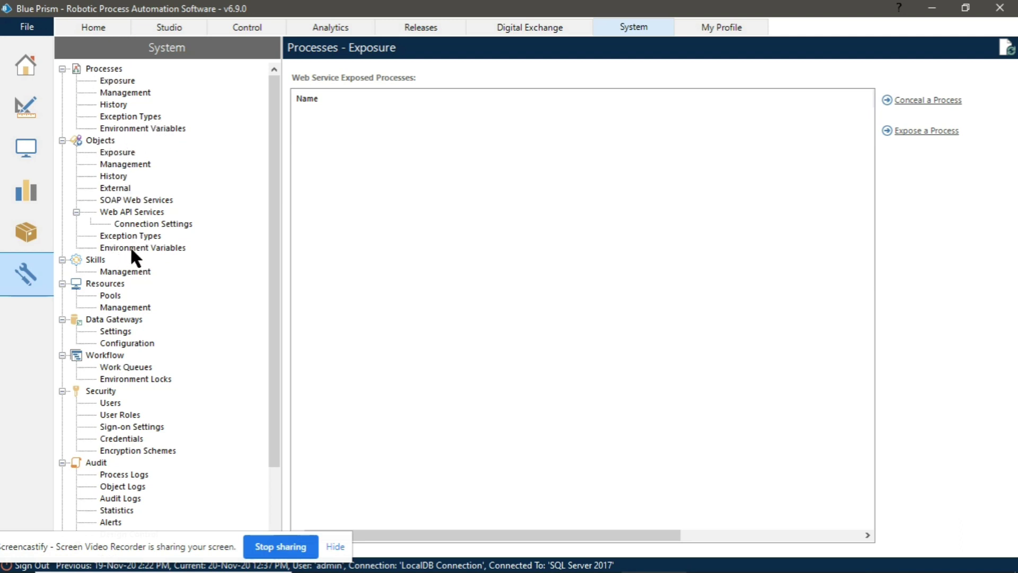
click(140, 129)
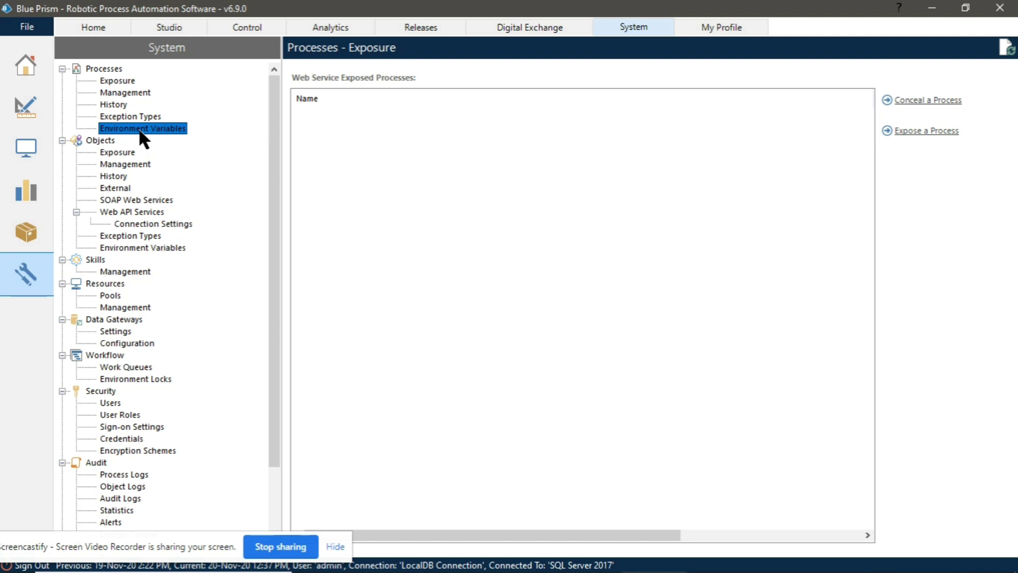
click(129, 247)
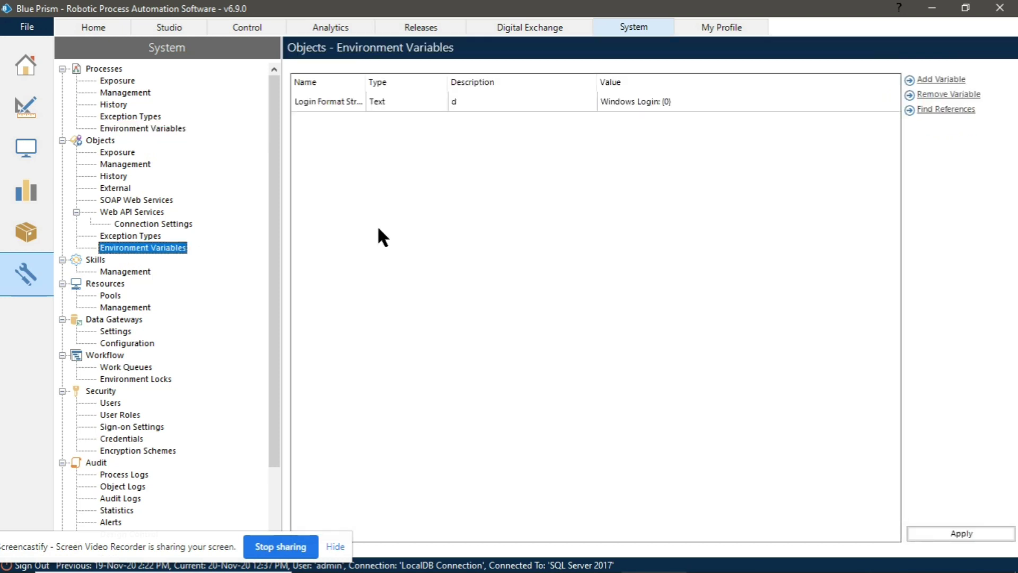
click(136, 126)
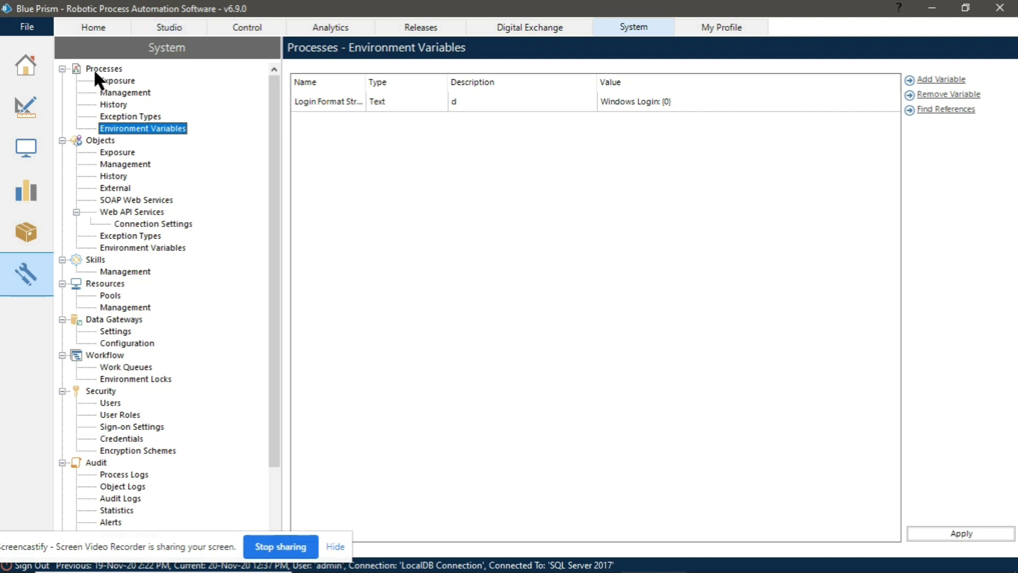
- Collapse the Objects group in the System tree and reopen the environment variables under Processes
click(61, 68)
click(63, 80)
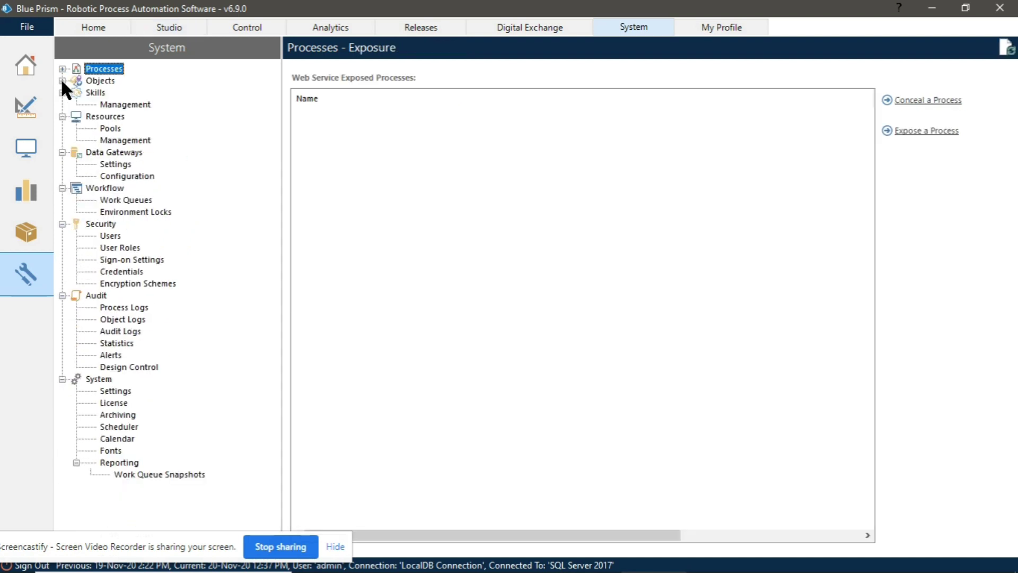
click(61, 68)
mouse_move(725, 570)
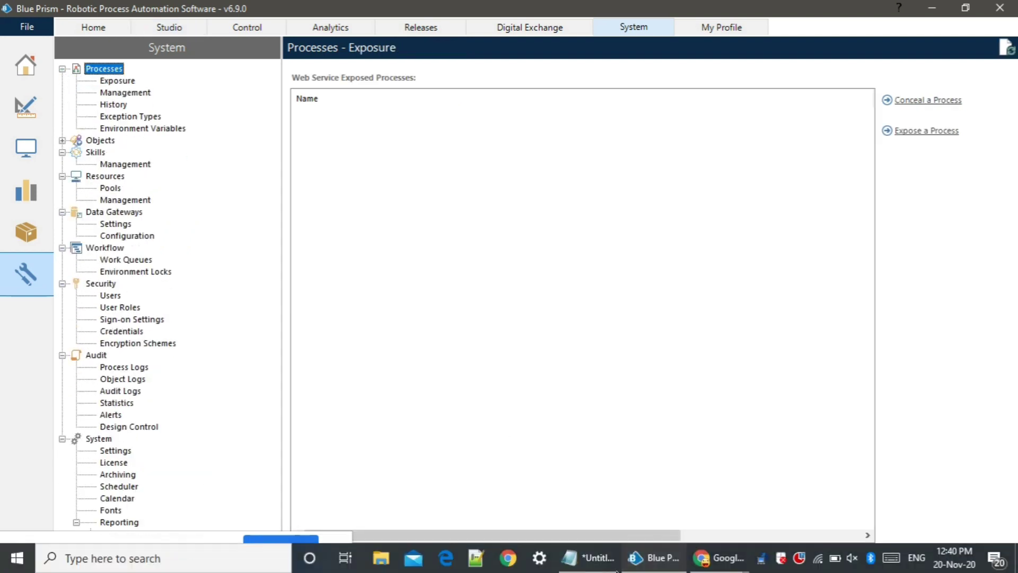
click(167, 129)
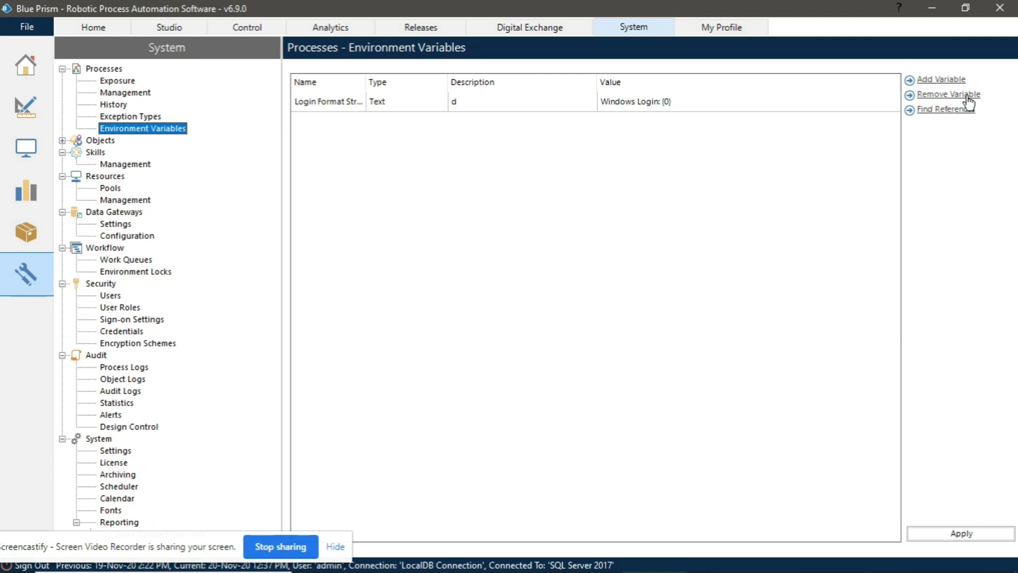
- Add a process environment variable named "NAME of variable", then narrow the navigation tree and widen the Name column
click(942, 80)
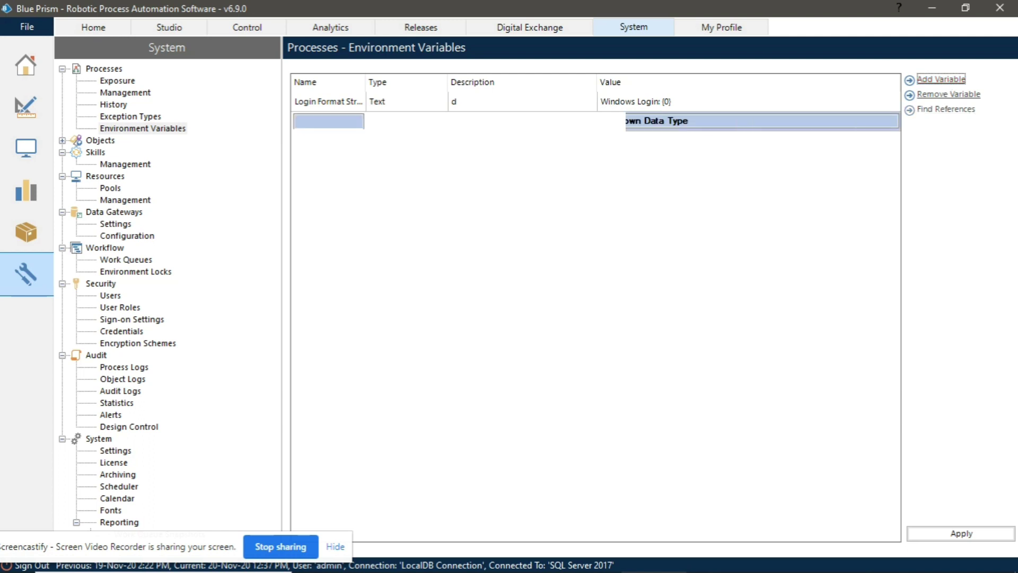
click(324, 122)
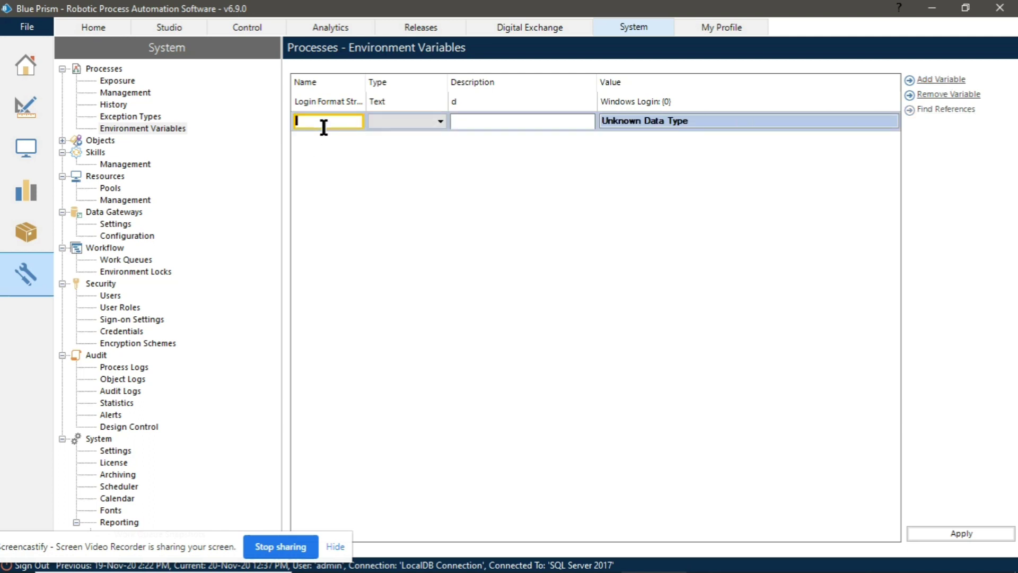
text(NAME of variable)
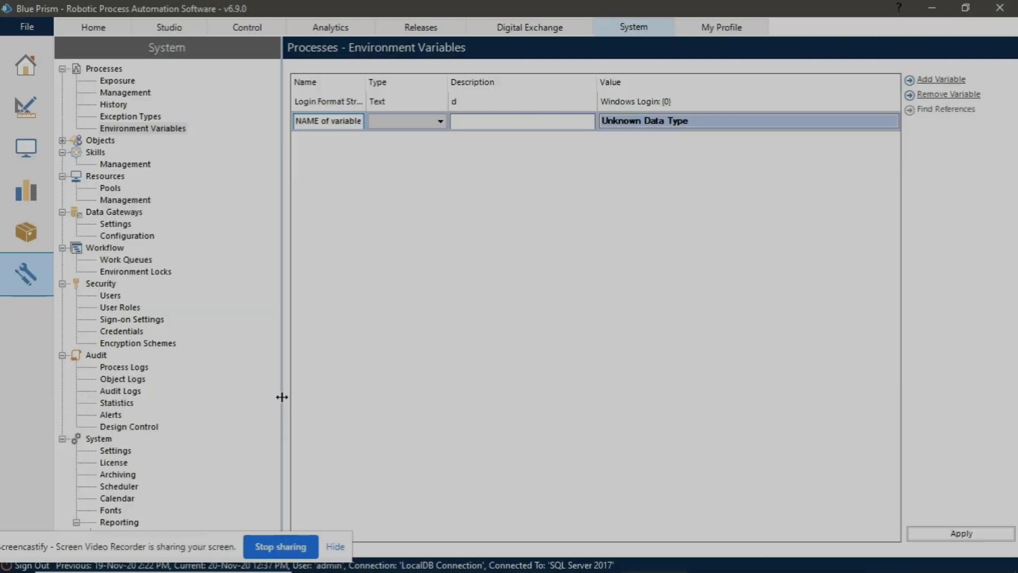
drag(279, 397, 183, 387)
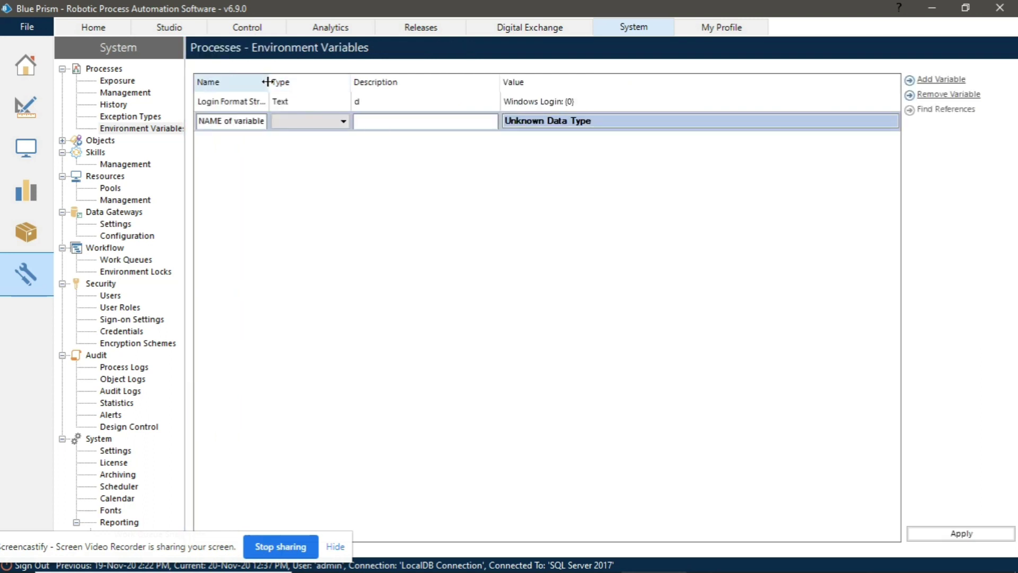
drag(397, 83, 399, 84)
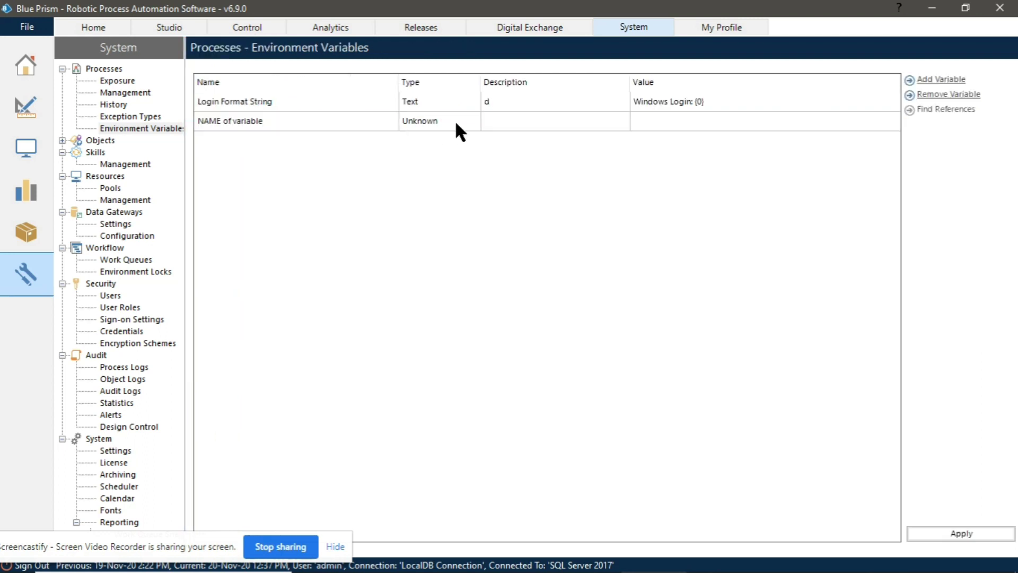
- Set the new variable's data type to Text and its description to "My first variable"
click(455, 120)
click(474, 119)
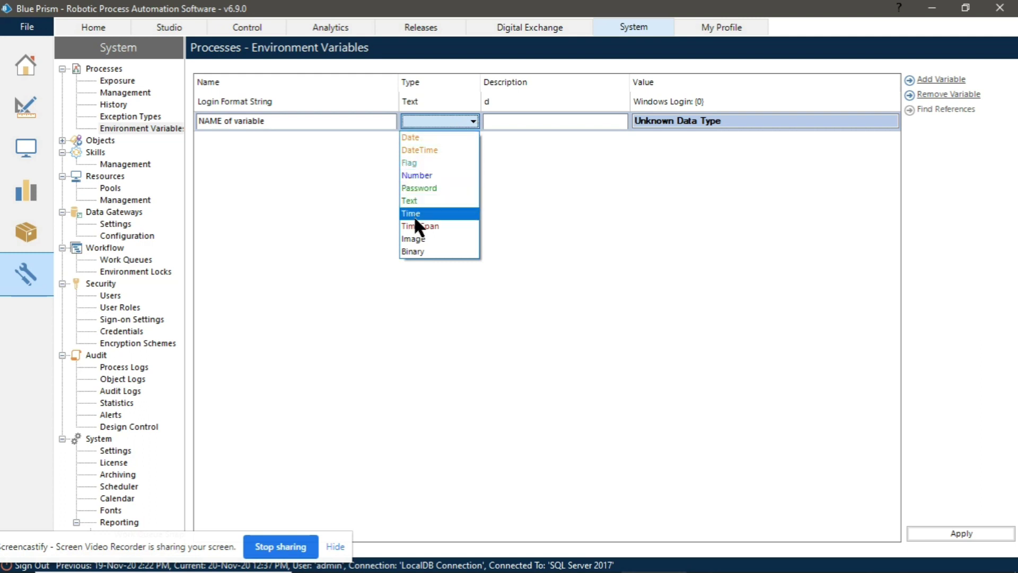
click(418, 201)
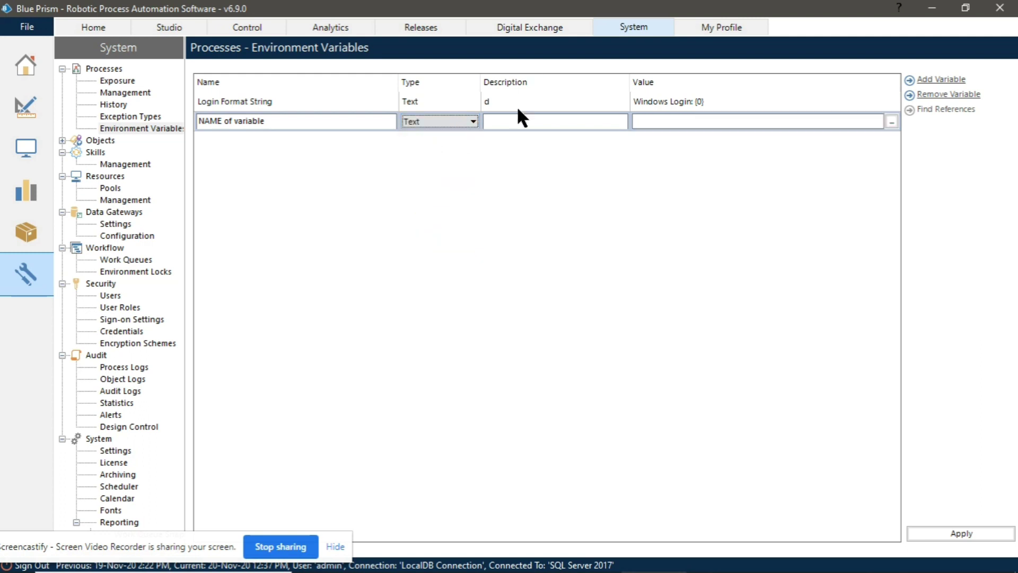
click(509, 122)
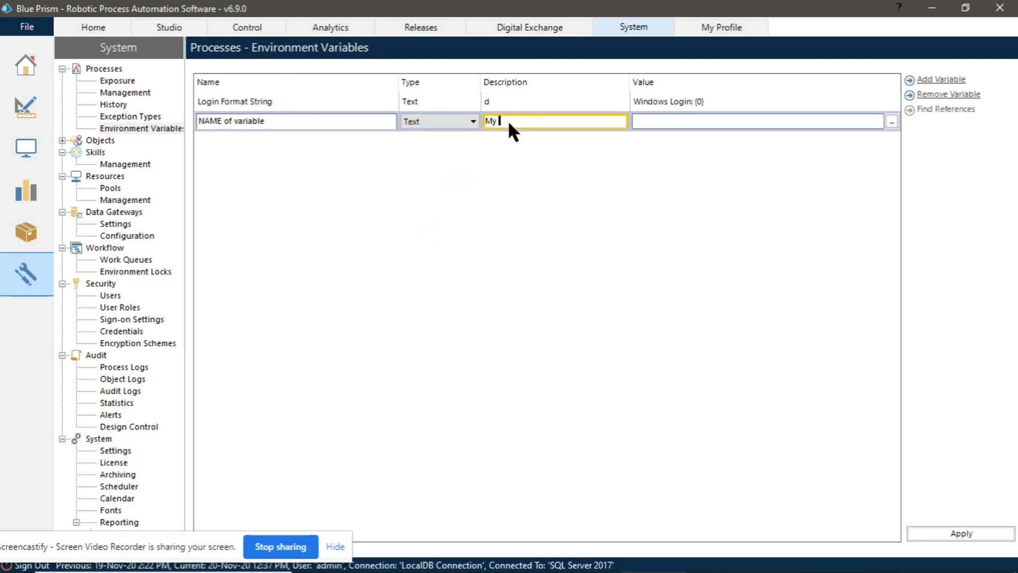
text(My first variable)
- Set the new variable's value to "value of variable" and apply the changes
click(688, 120)
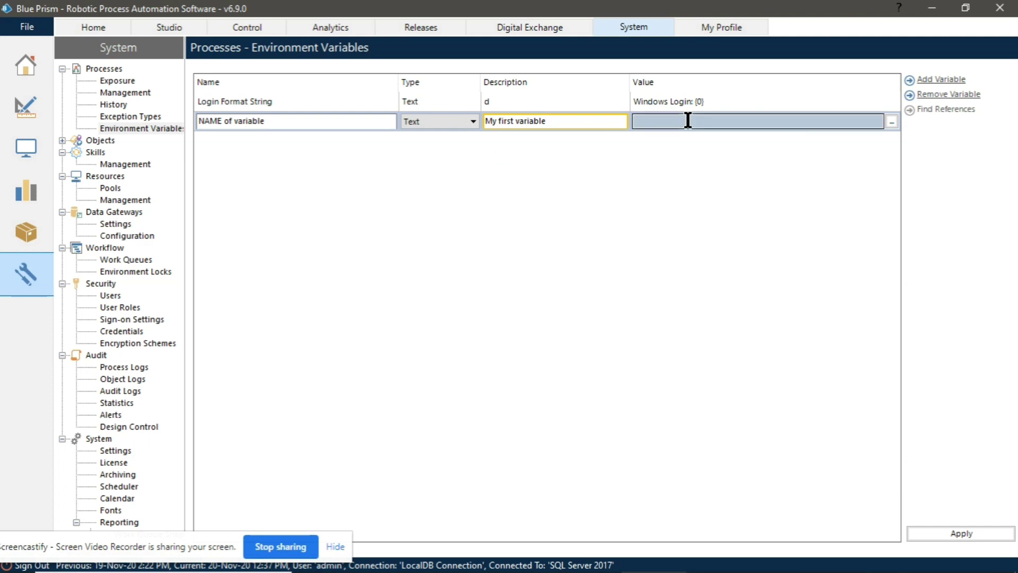
text(val)
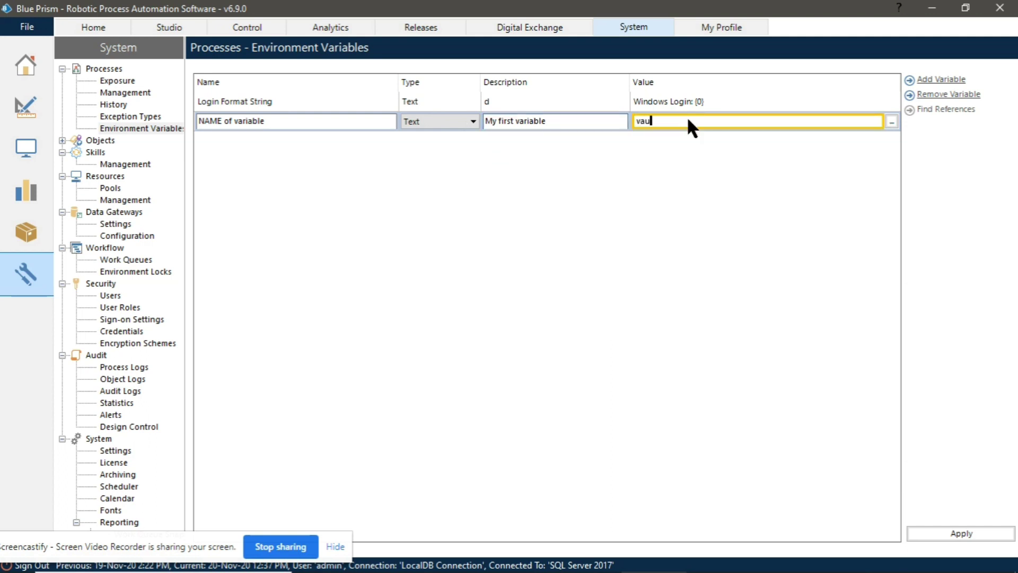
text(ue of variable)
click(956, 533)
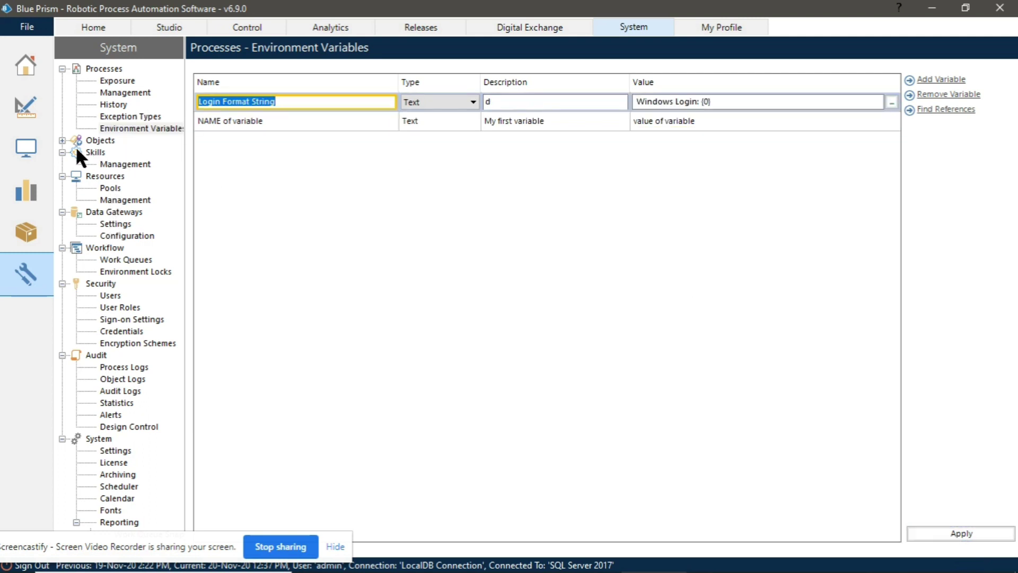
- Expand the Objects group and delete the environment variable "NAME of variable", confirming the deletion
click(61, 140)
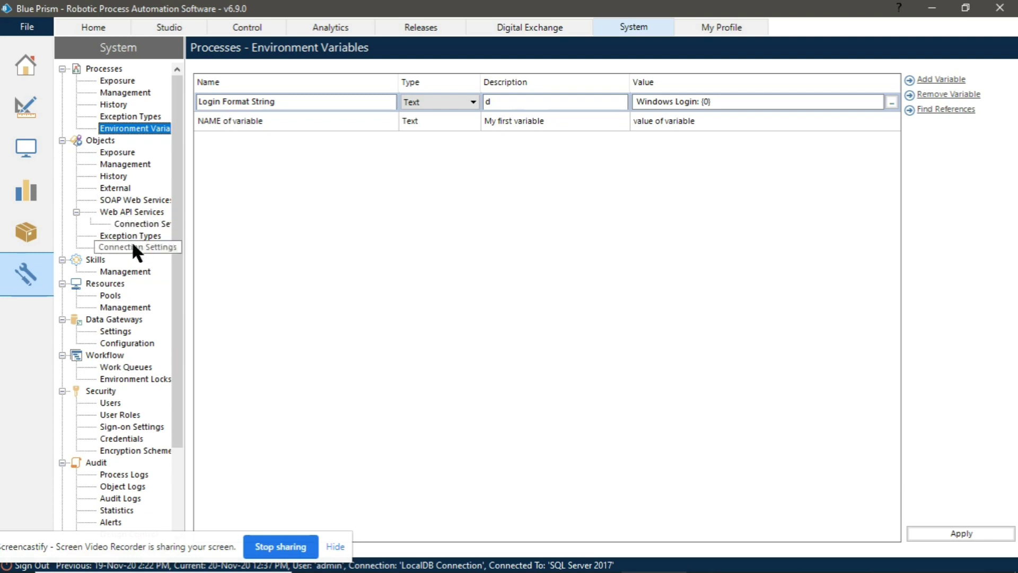
click(133, 245)
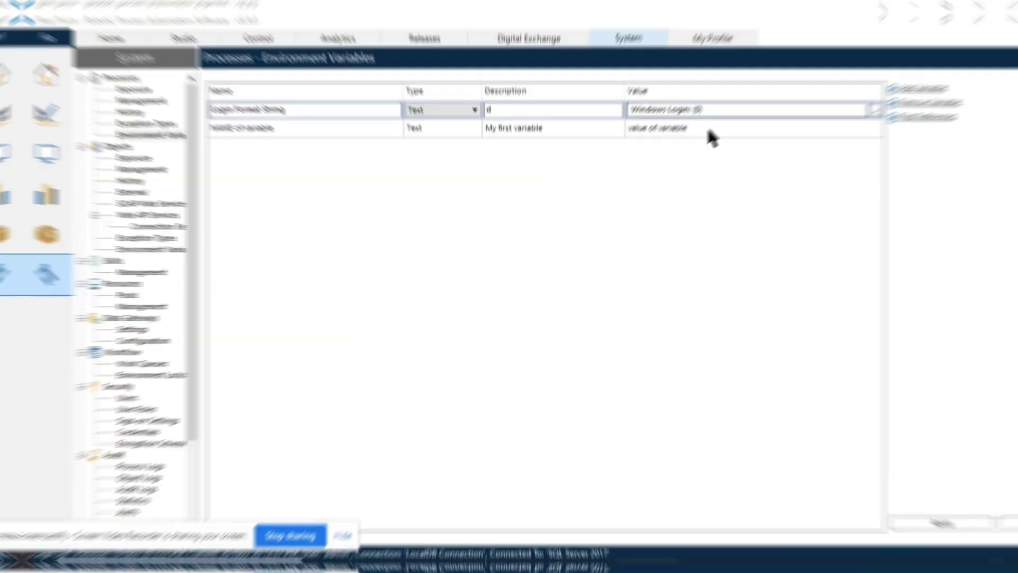
click(709, 128)
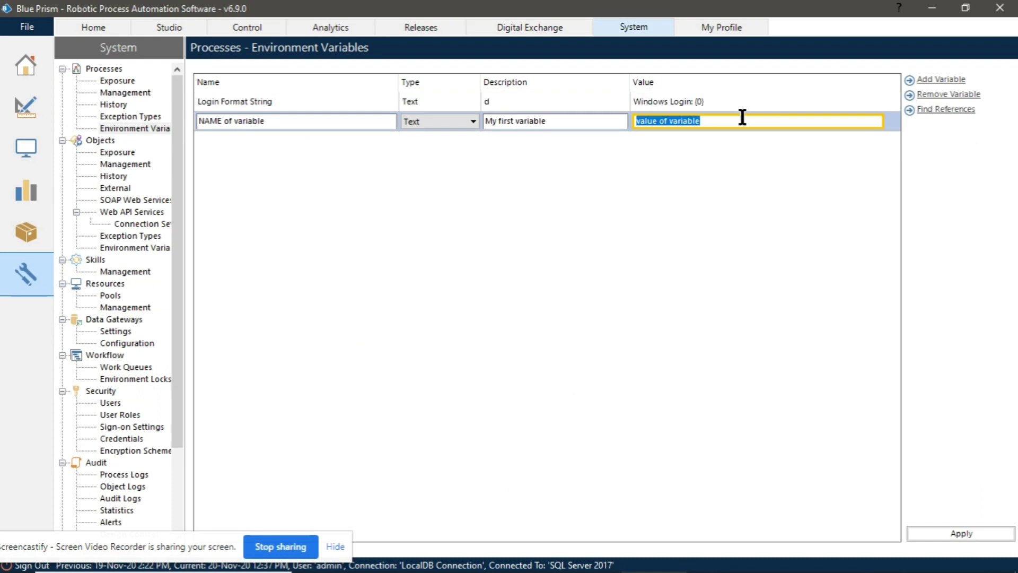
click(940, 95)
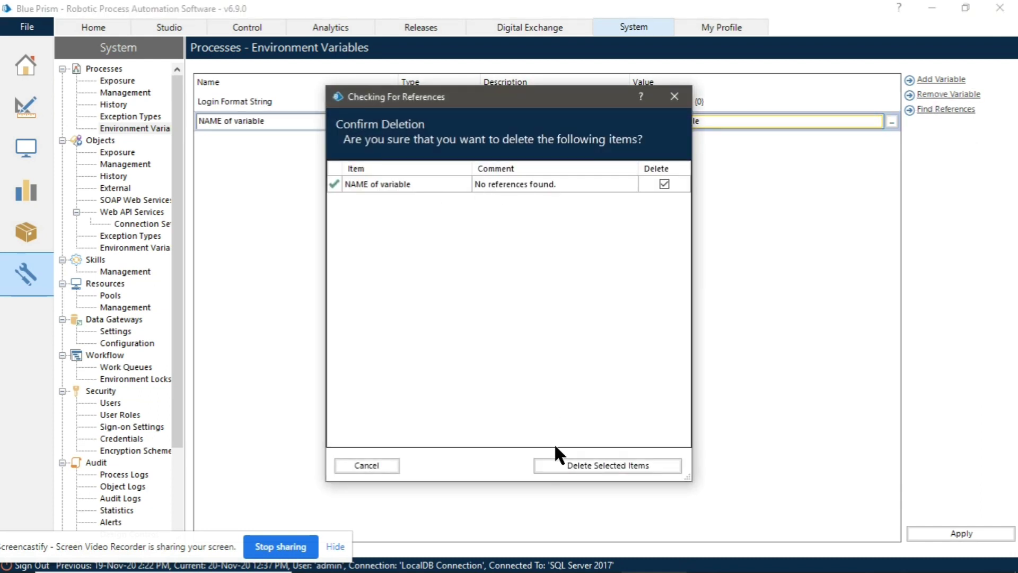
click(587, 464)
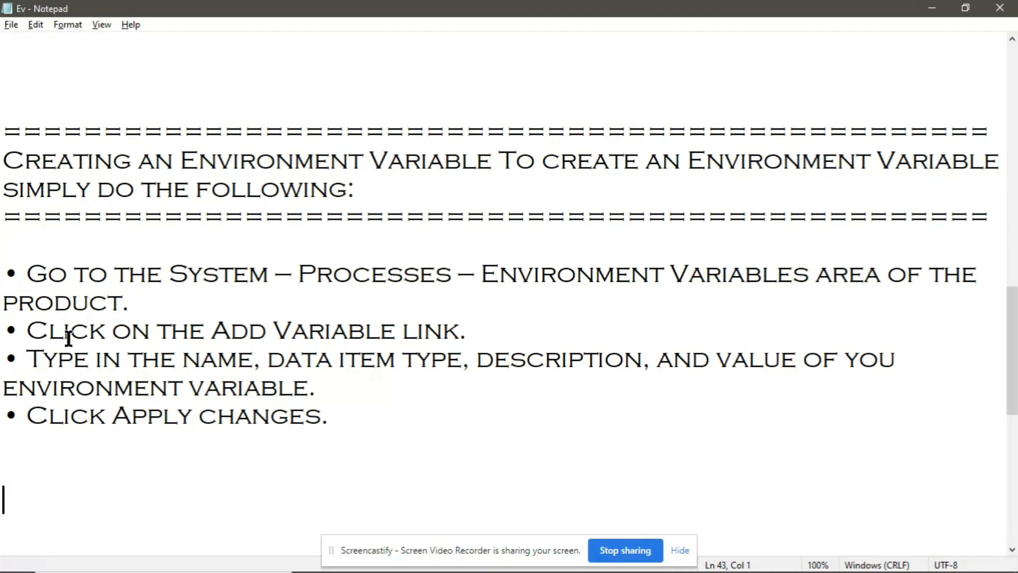
- Replace the unfinished row under Objects with a new environment variable named "File Path" of type Text
key(Page_Down)
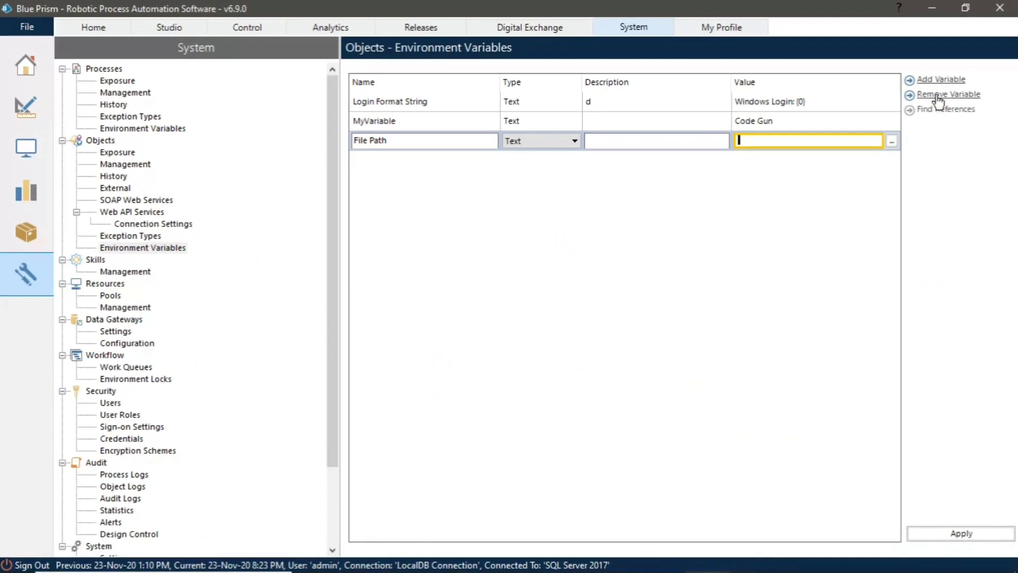
click(937, 95)
click(941, 80)
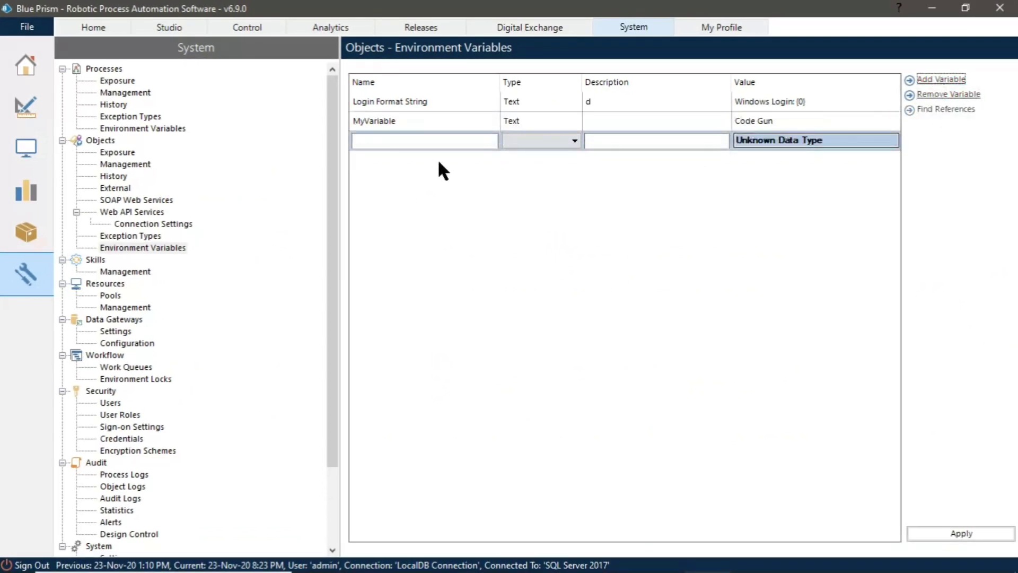
click(389, 140)
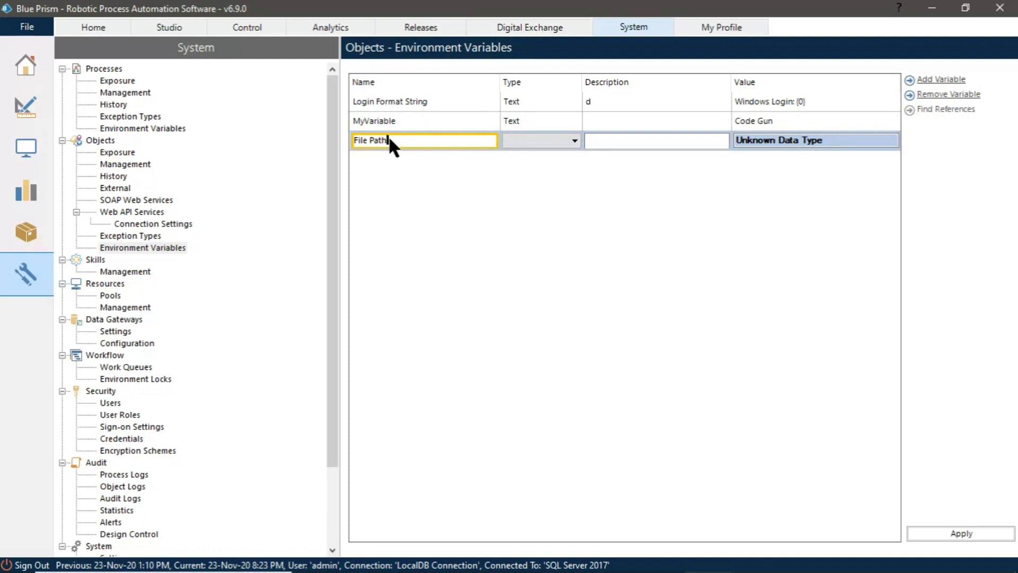
click(572, 140)
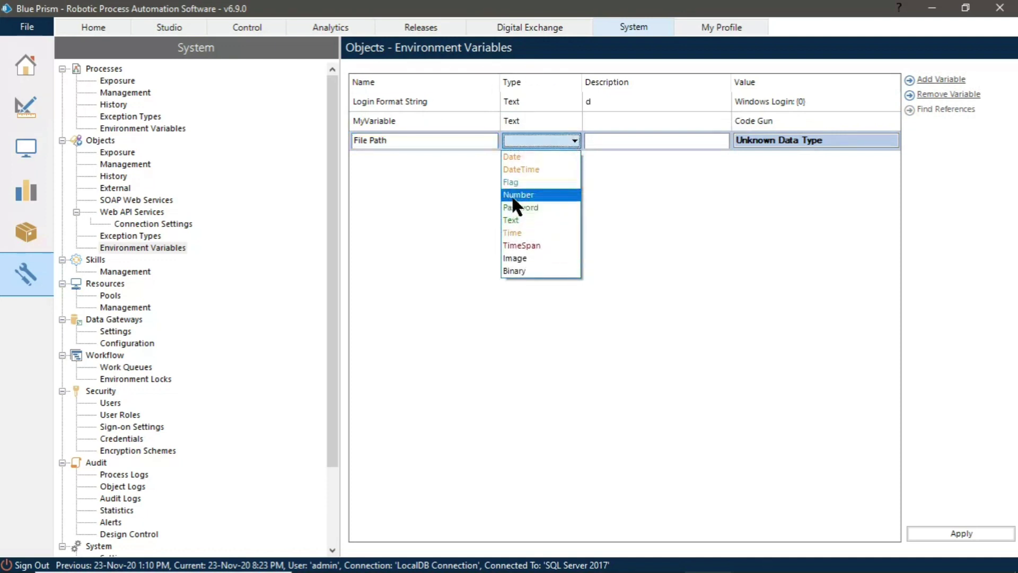
click(511, 221)
- Give File Path the description "Path of file" and the value "C:\Users\Dell\Desktop\Ev.txt" including quotation marks, and apply the changes
key(Tab)
text(Path of )
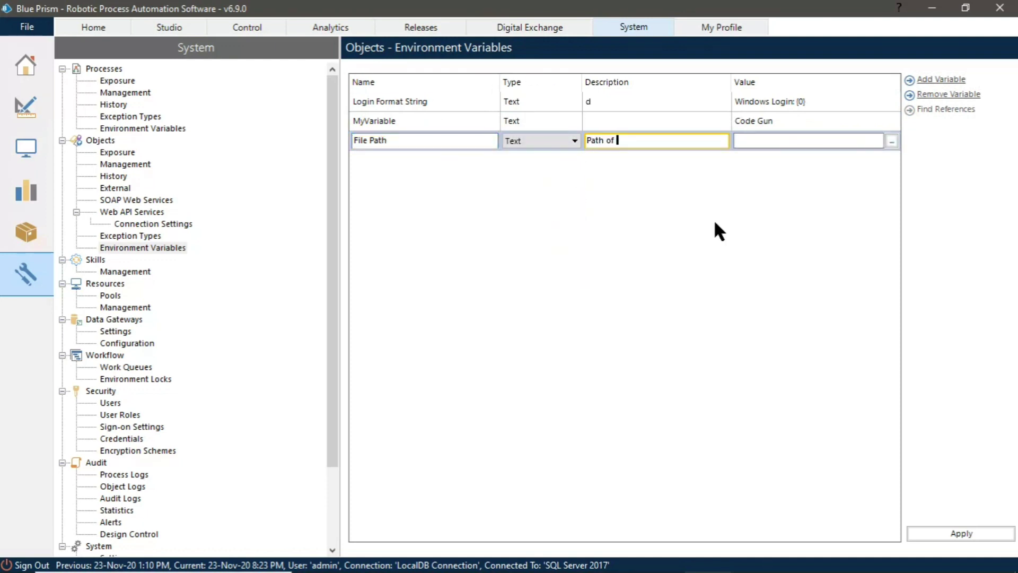
text(file)
key(Tab)
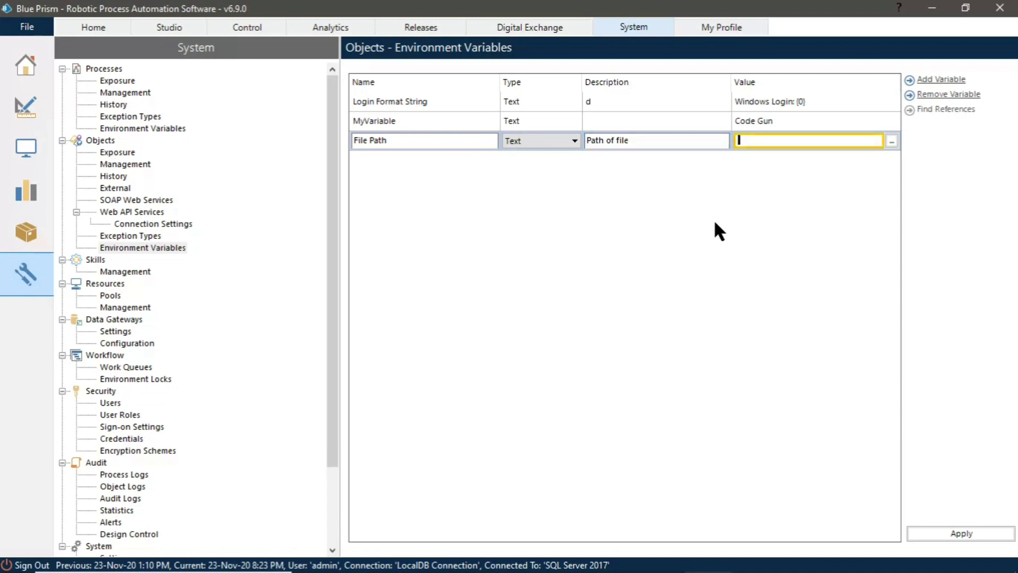
text("C:\Users\Dell\Desktop\Ev.txt")
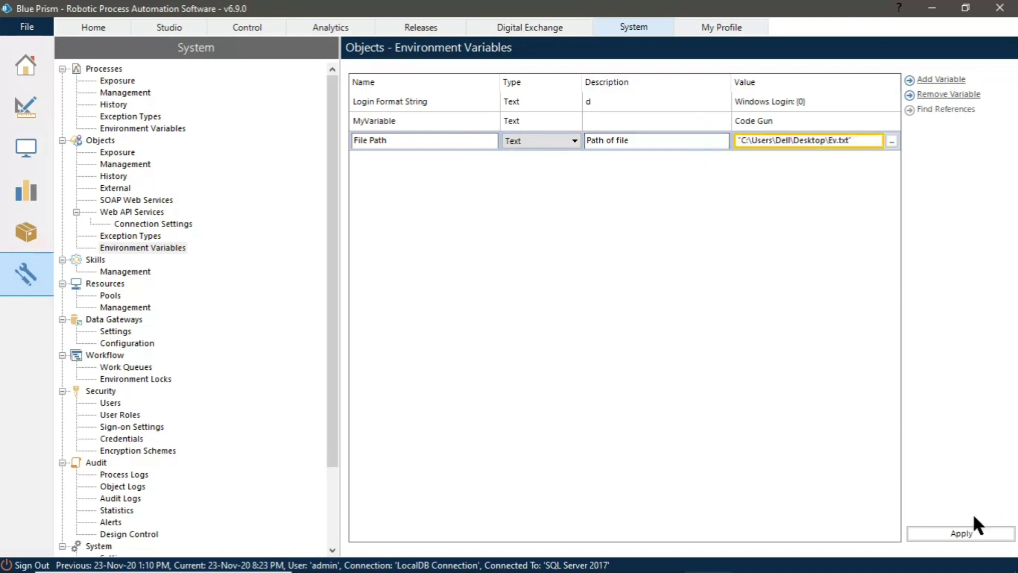
click(974, 532)
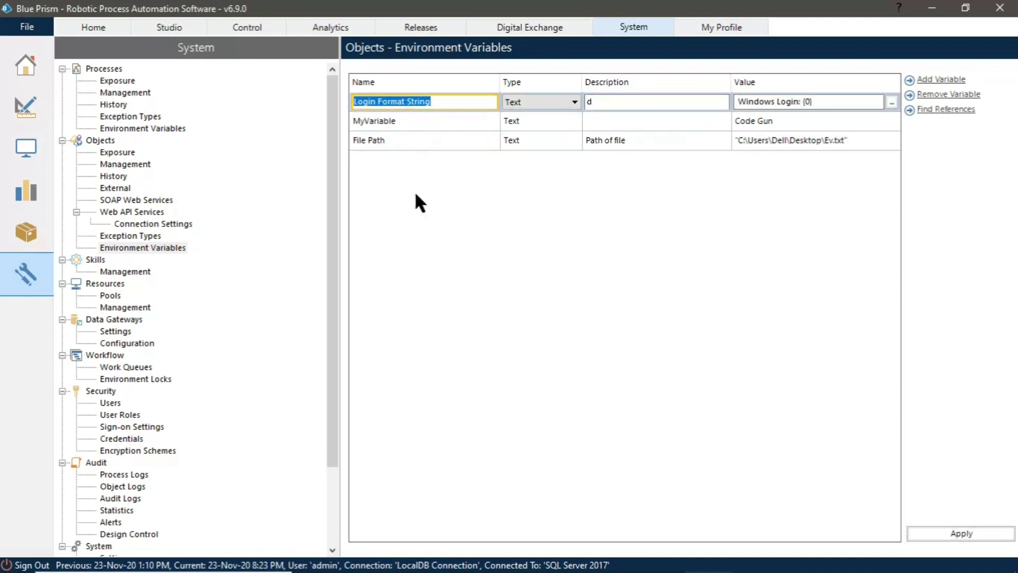
- In Process Studio, place a data item between Start and End, naming it "File Path" with data type Text
mouse_move(698, 565)
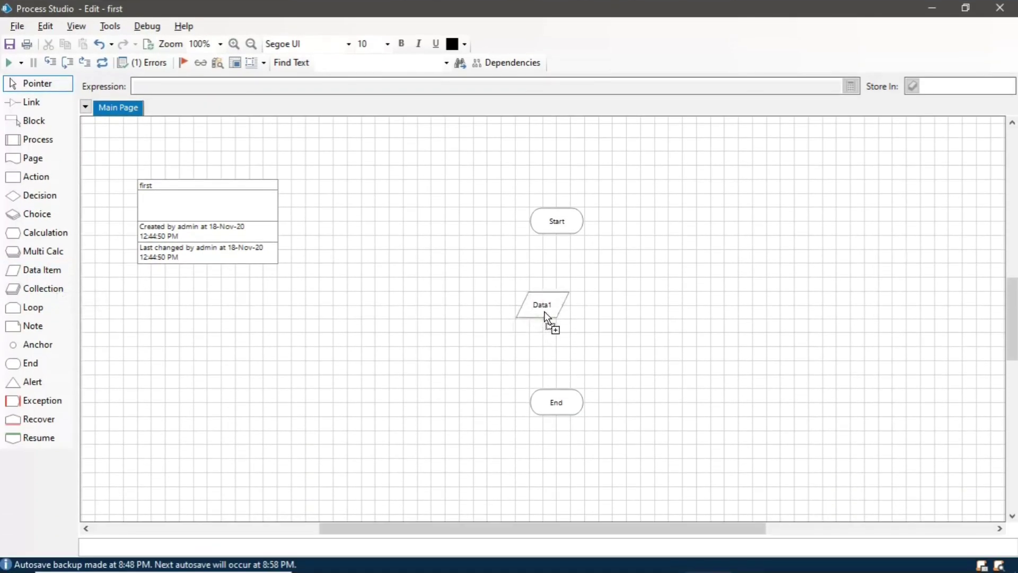
drag(546, 317, 555, 321)
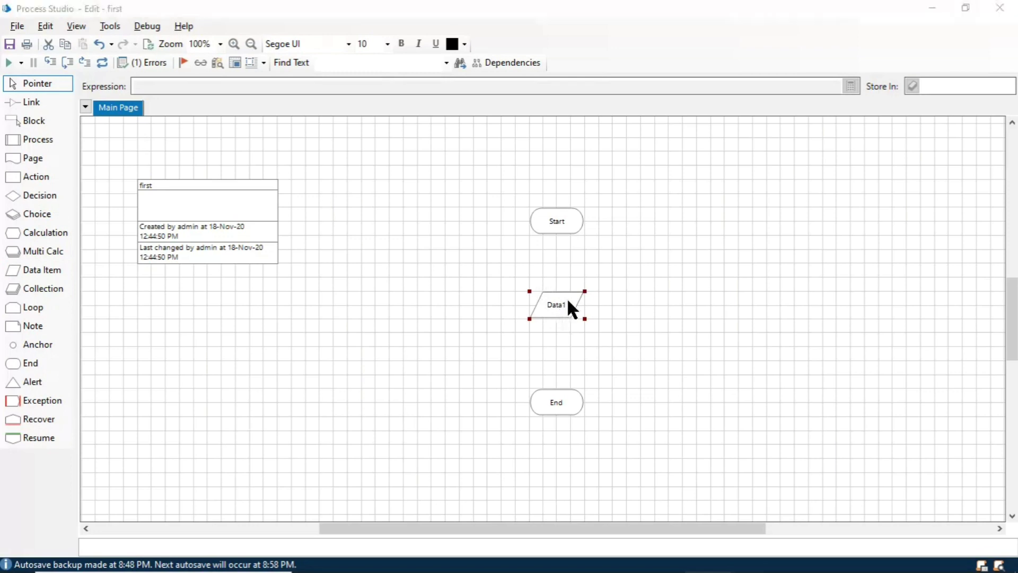
double_click(566, 300)
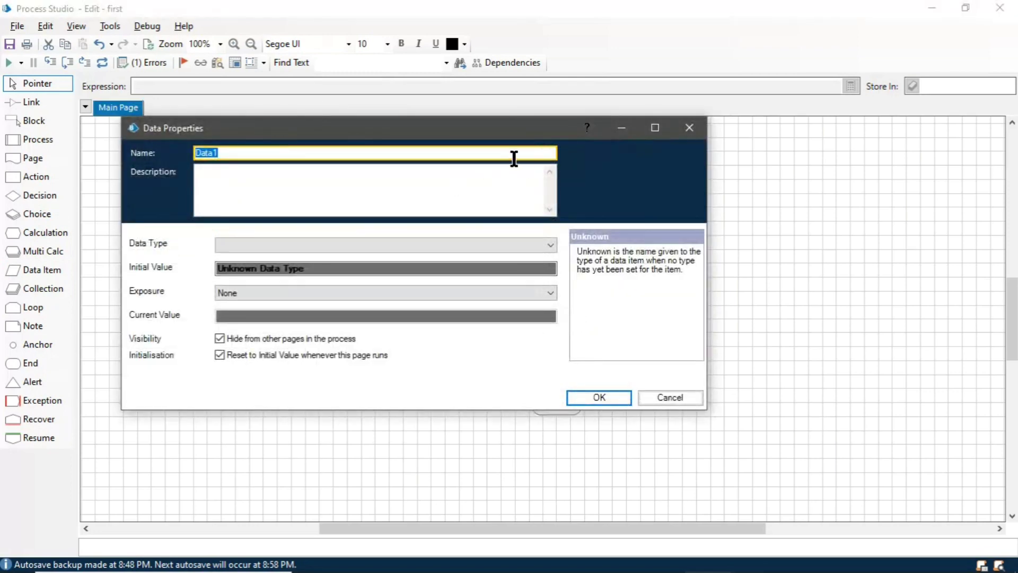
text(FilePath)
click(461, 208)
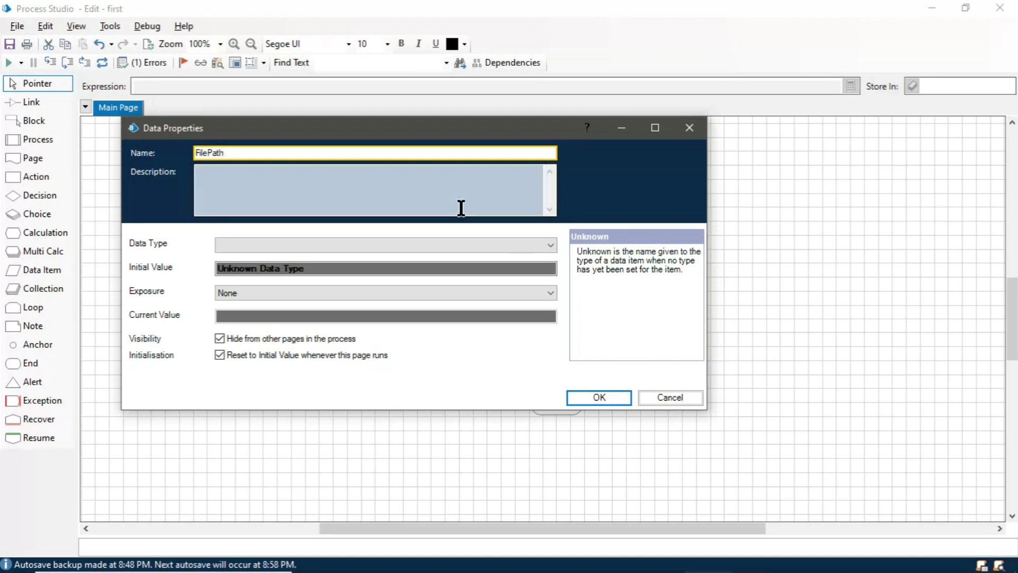
click(213, 153)
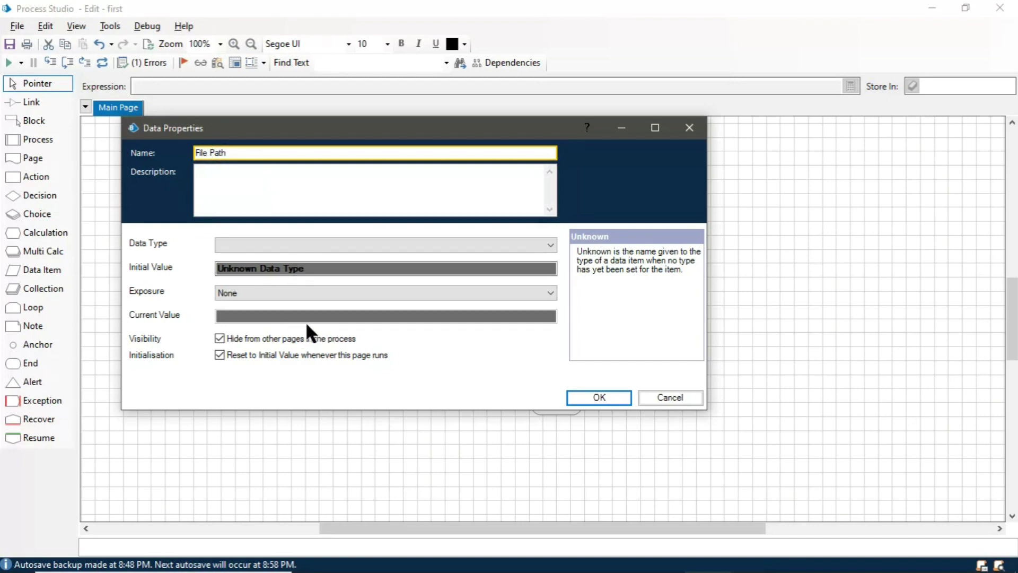
click(508, 245)
click(264, 307)
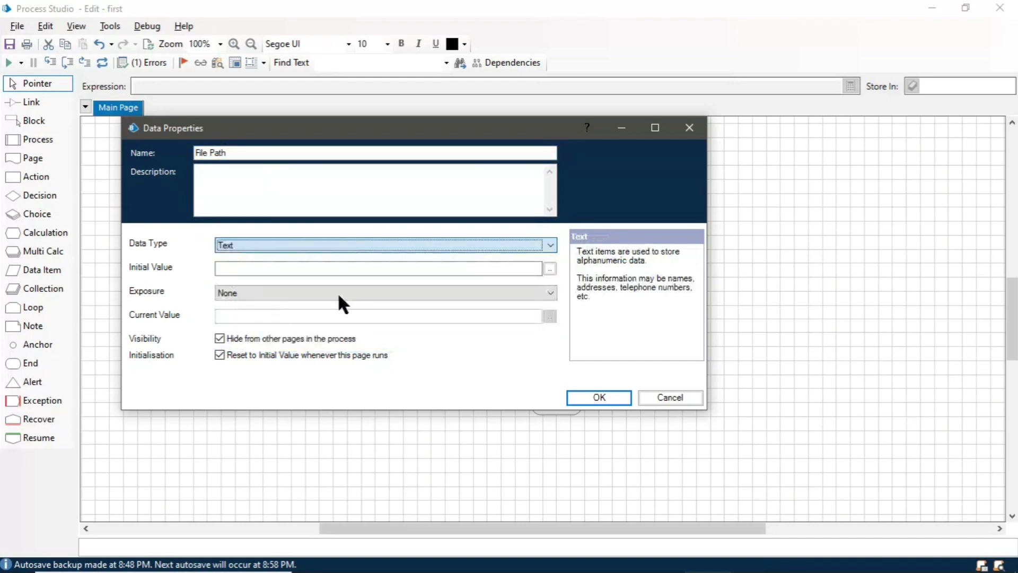
- Set the data item's exposure to Environment, choose the File Path environment variable as its name, and confirm the properties
click(551, 293)
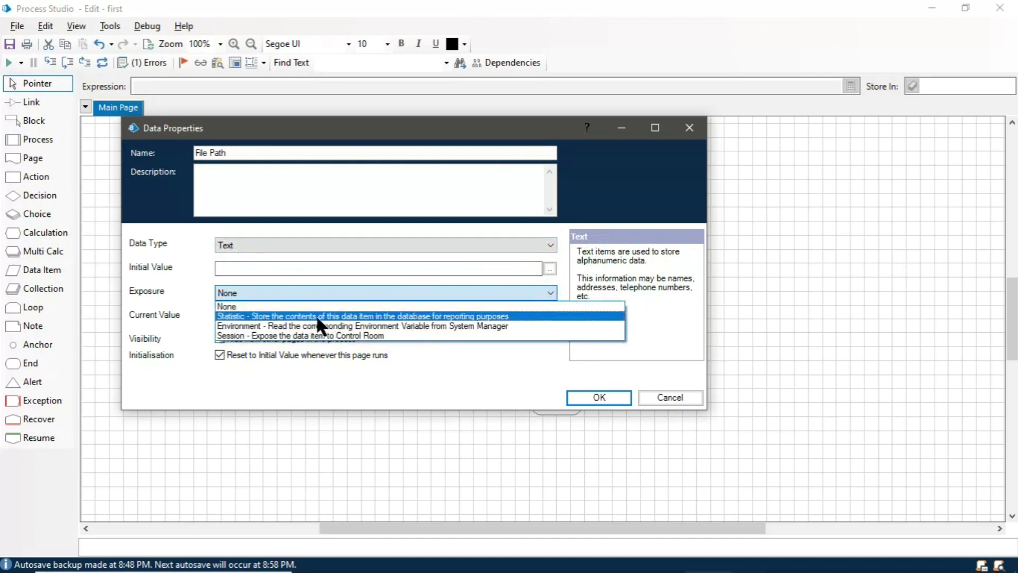
click(291, 325)
click(551, 153)
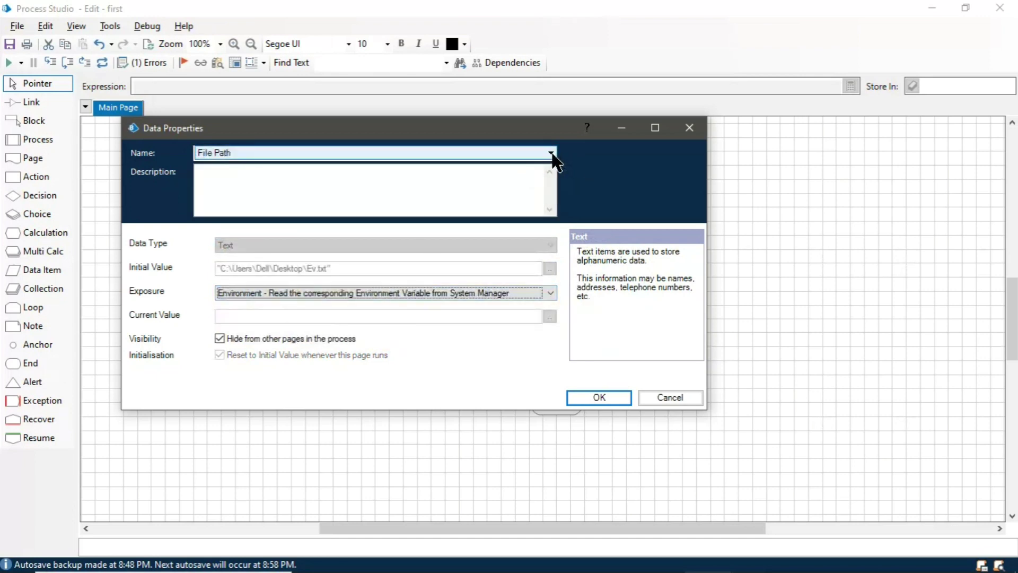
click(231, 167)
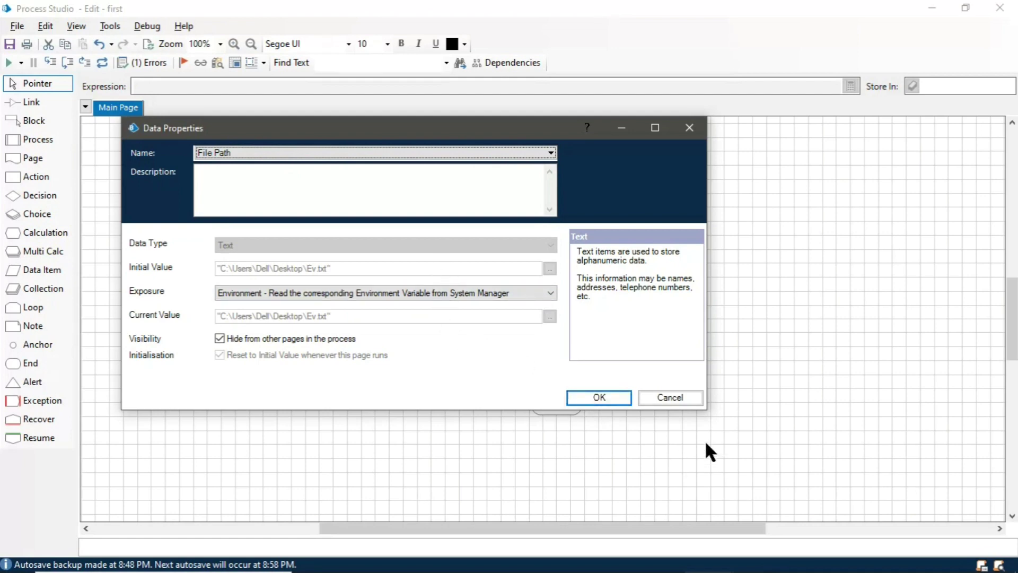
click(589, 401)
- Move the File Path data item out of the flow, to the left of it, and link Start to End
drag(417, 319, 386, 281)
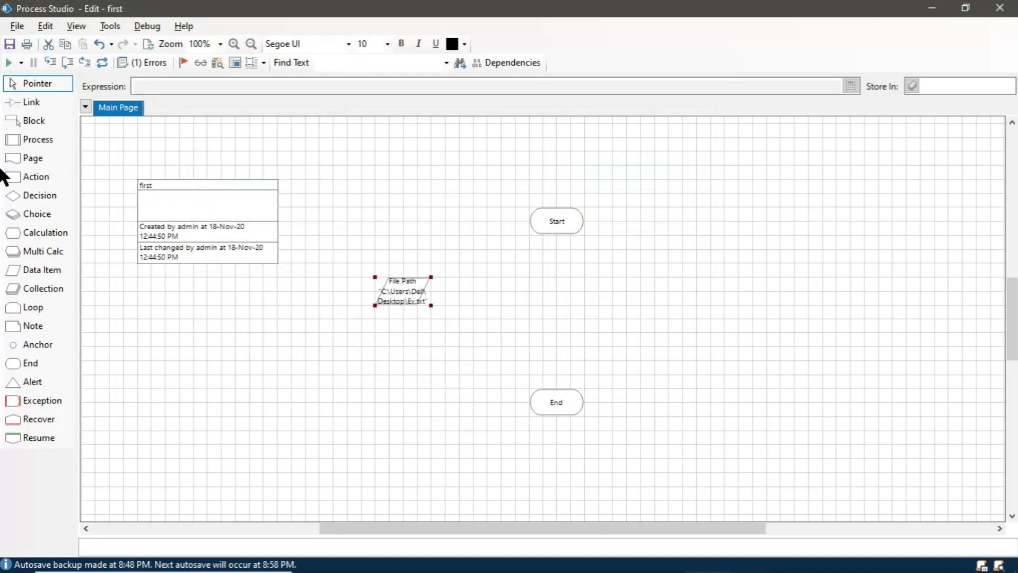
click(57, 99)
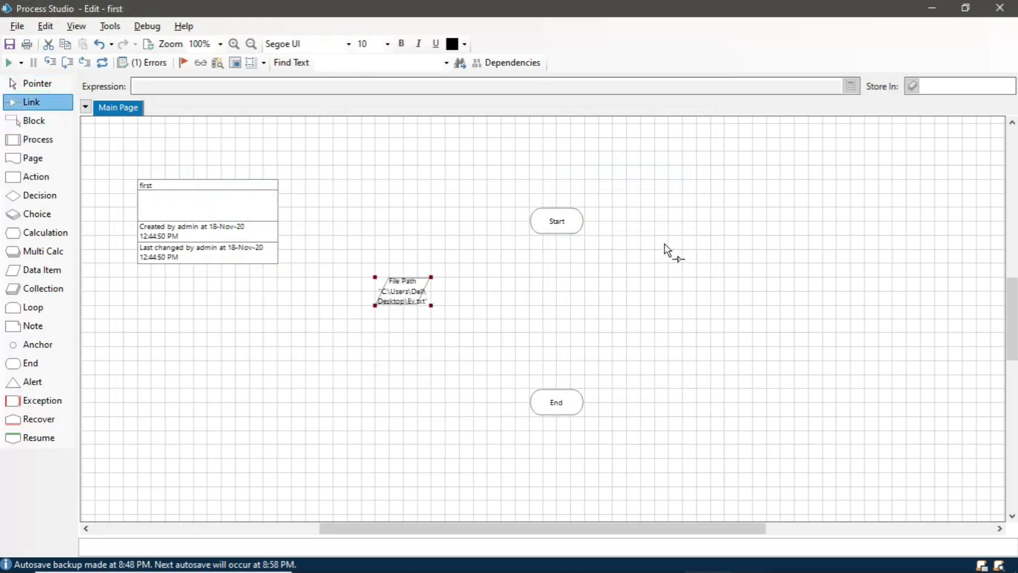
drag(562, 237, 555, 404)
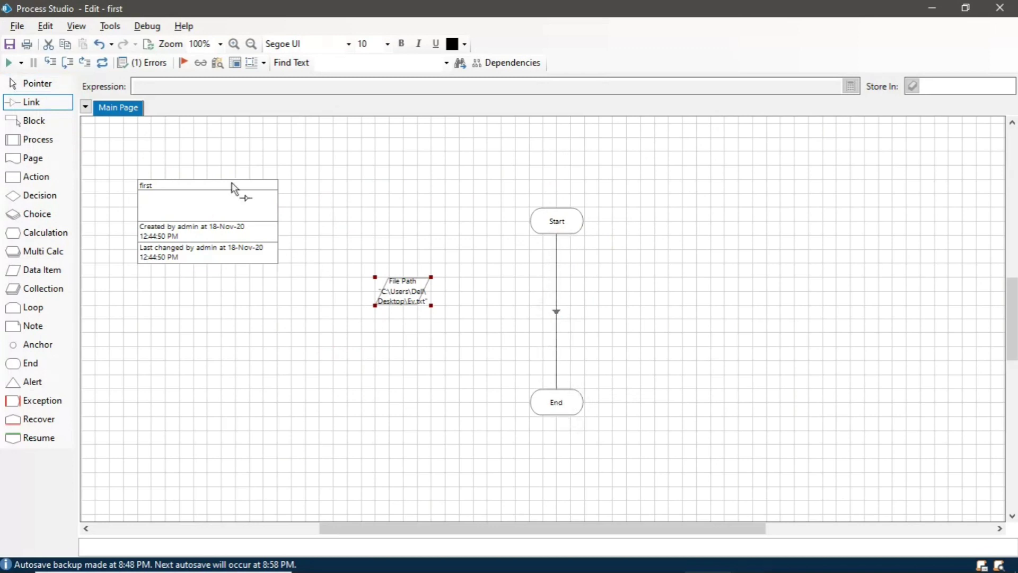
click(8, 83)
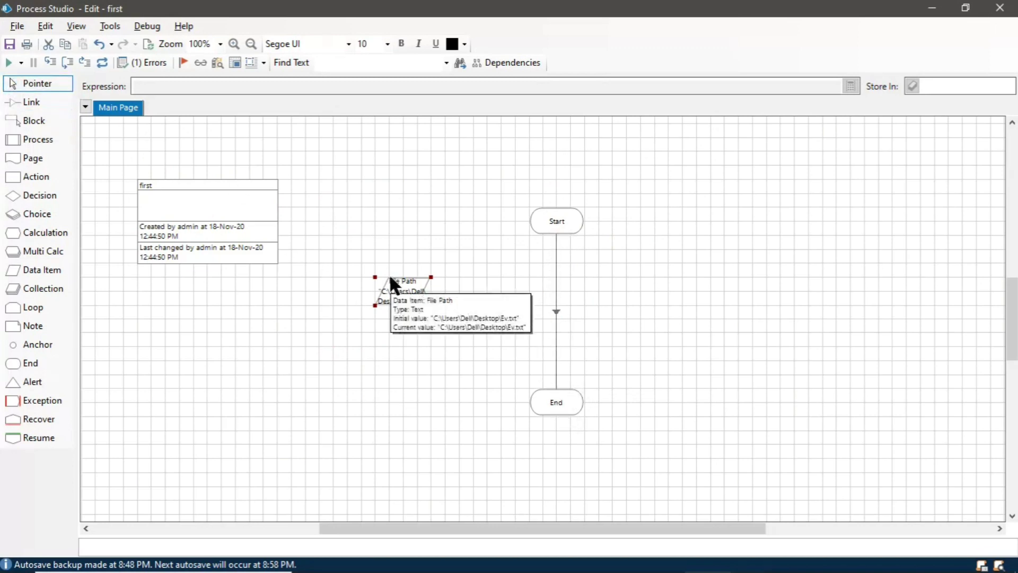
- Duplicate the File Path data item and set the copy's exposure to None
key(ctrl+c)
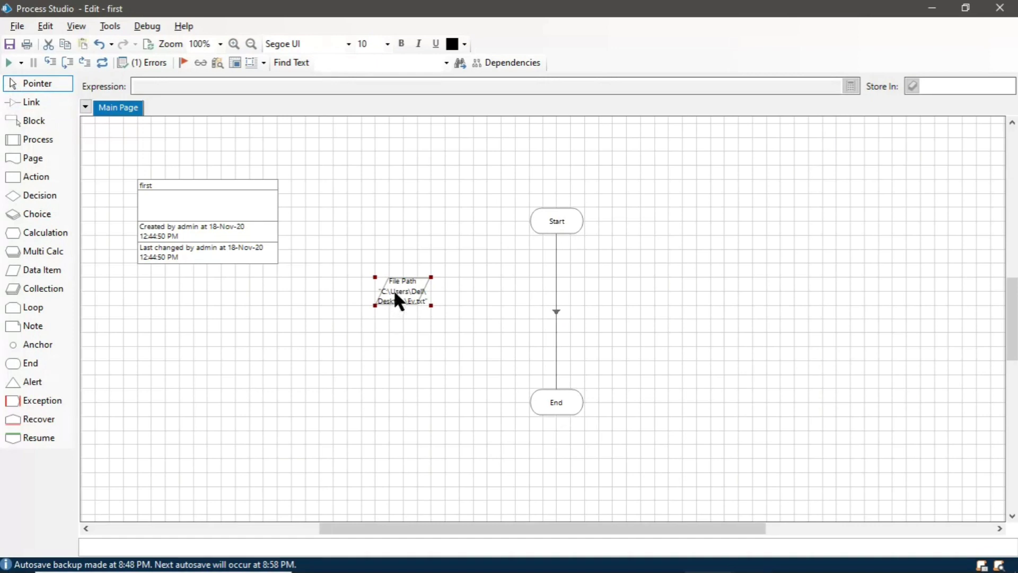
key(ctrl+v)
double_click(393, 342)
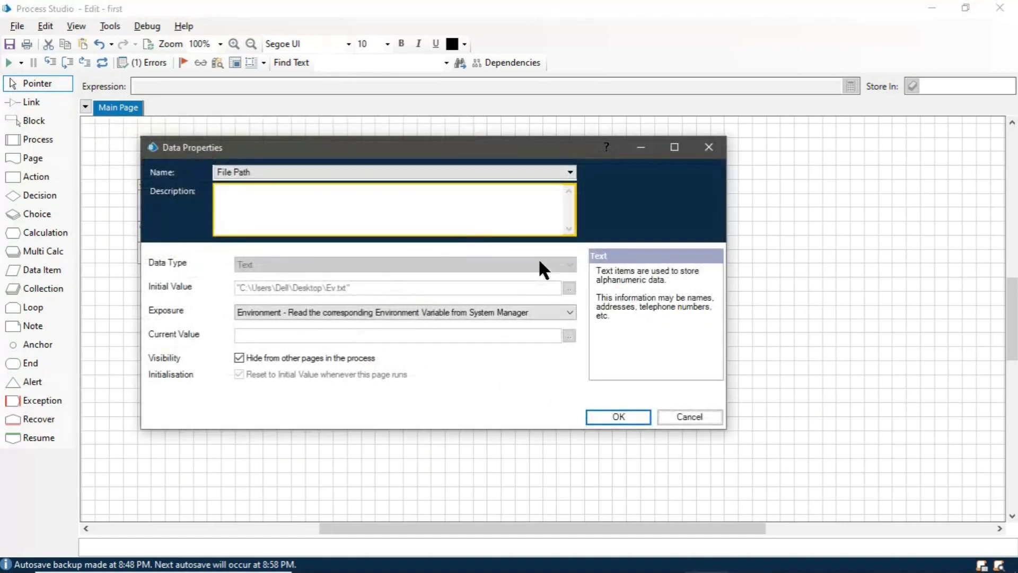
click(570, 173)
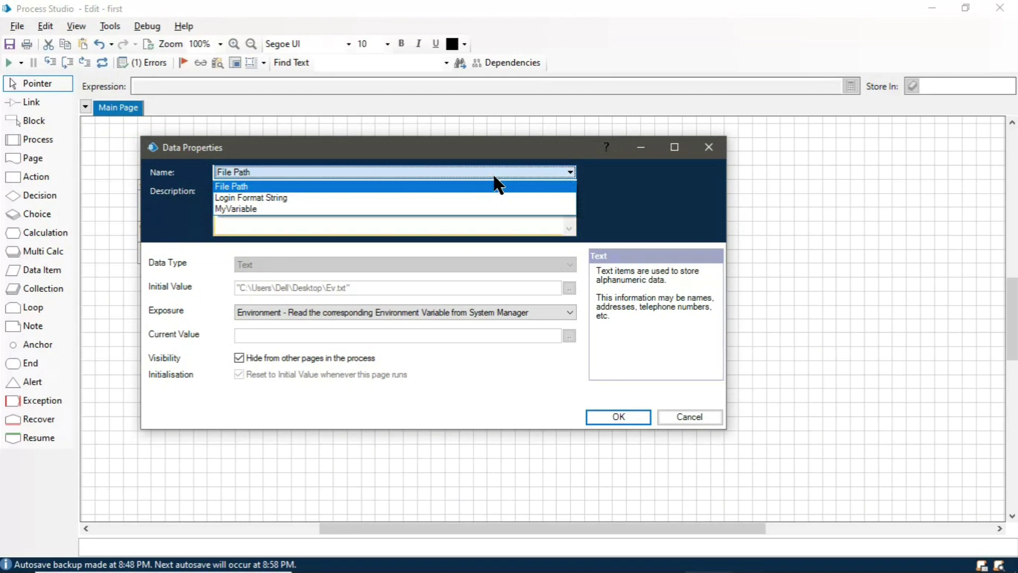
click(495, 177)
click(498, 170)
click(499, 168)
click(570, 312)
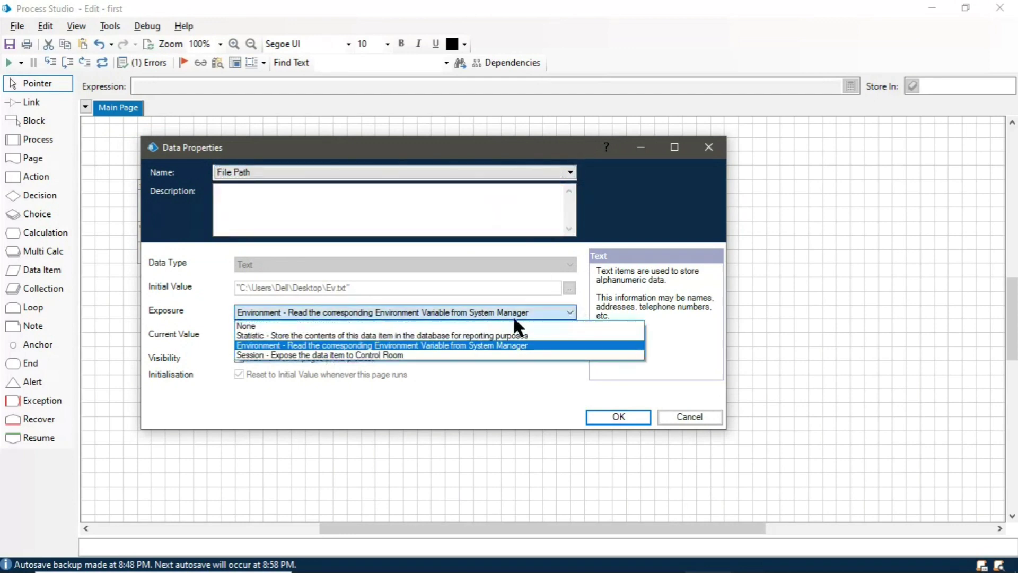
click(292, 326)
- Name the copied data item "File Path1" with an empty initial value and align it beneath the File Path data item
click(360, 175)
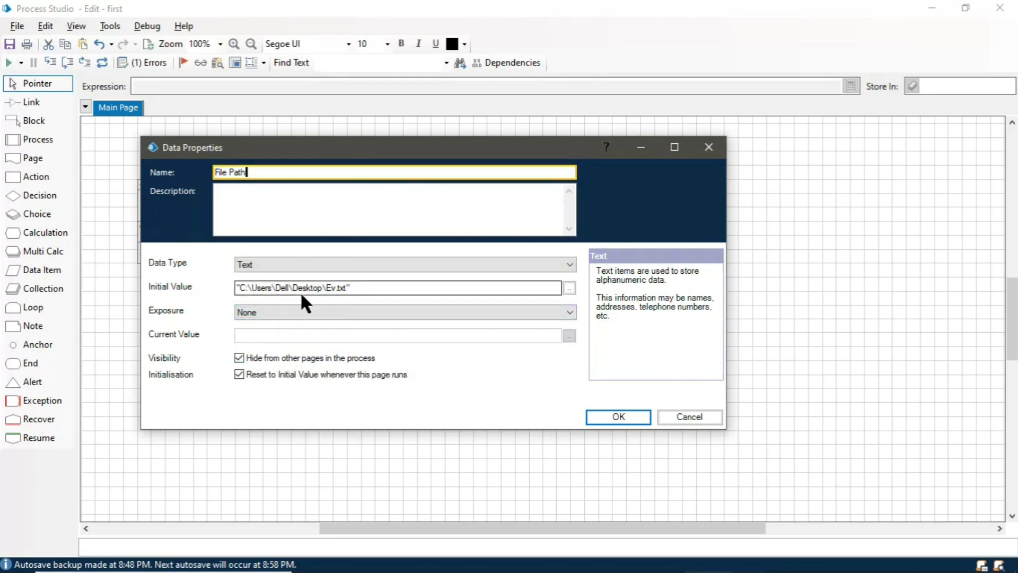
click(370, 288)
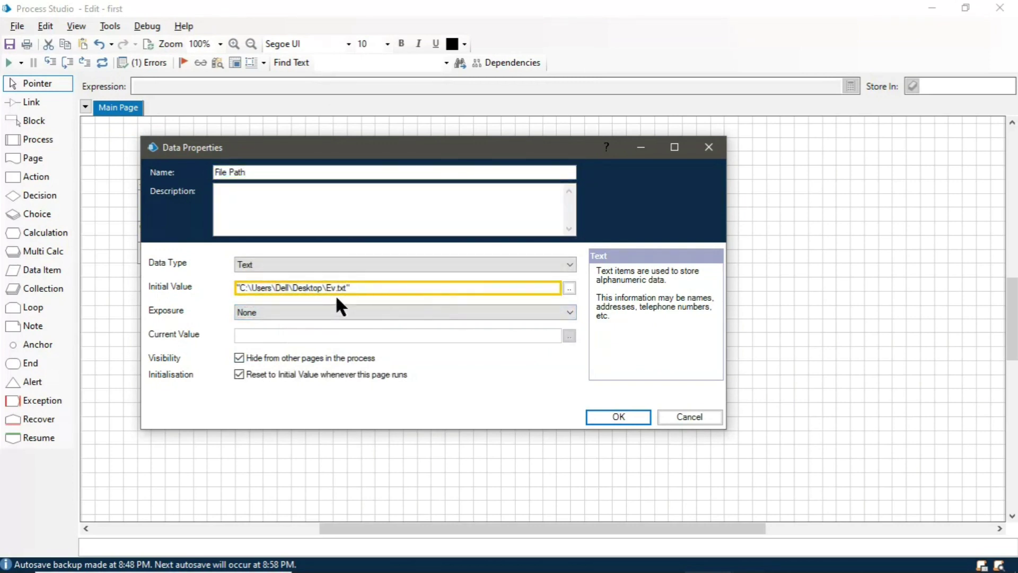
click(258, 287)
drag(381, 287, 314, 288)
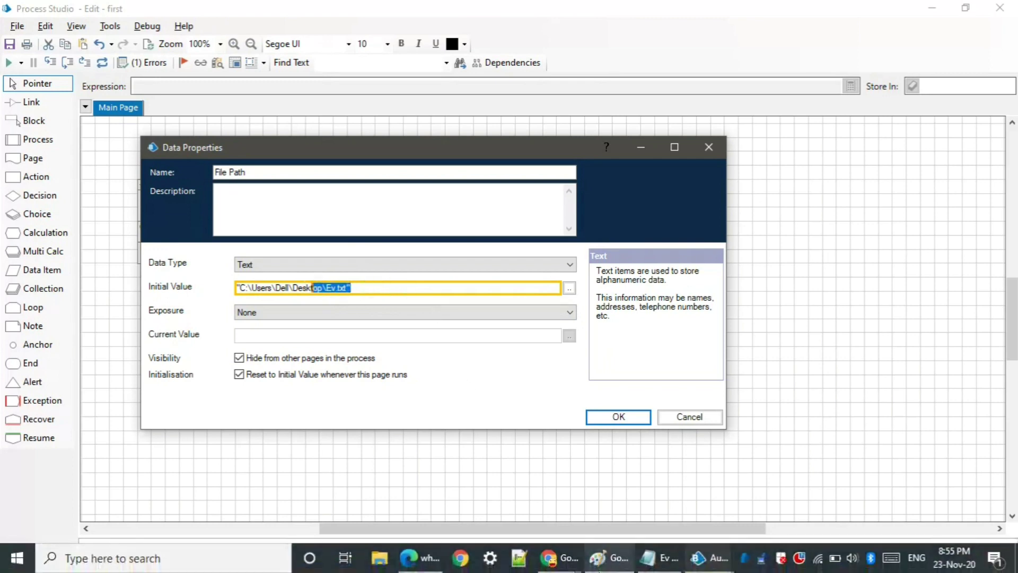
key(Right)
key(BackSpace)
key(BackSpace)
key(BackSpace)
key(BackSpace)
key(BackSpace)
key(BackSpace)
key(BackSpace)
key(BackSpace)
key(BackSpace)
key(BackSpace)
key(BackSpace)
key(BackSpace)
key(BackSpace)
key(BackSpace)
key(BackSpace)
key(BackSpace)
key(BackSpace)
key(BackSpace)
key(BackSpace)
key(BackSpace)
key(BackSpace)
key(BackSpace)
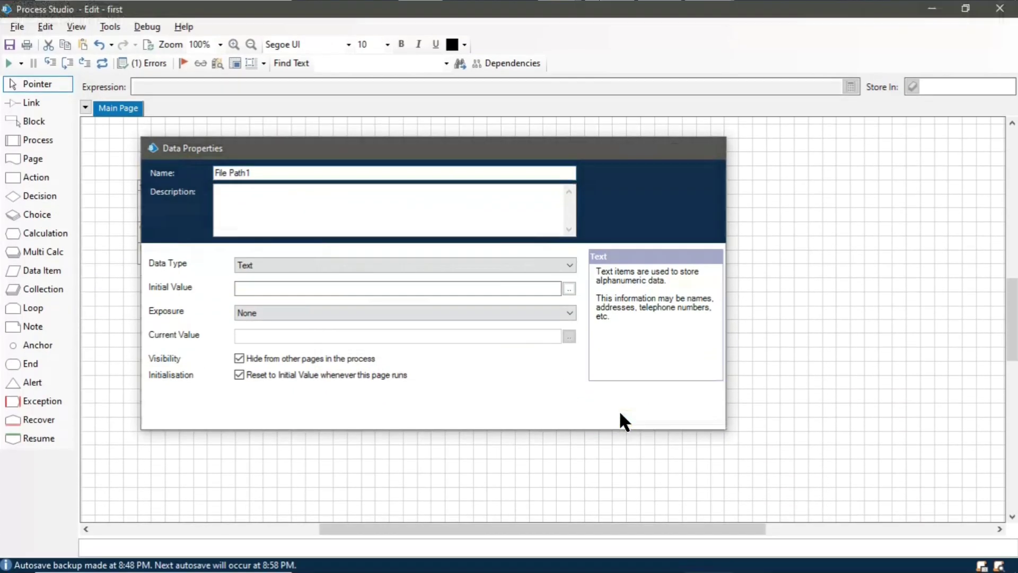
click(620, 413)
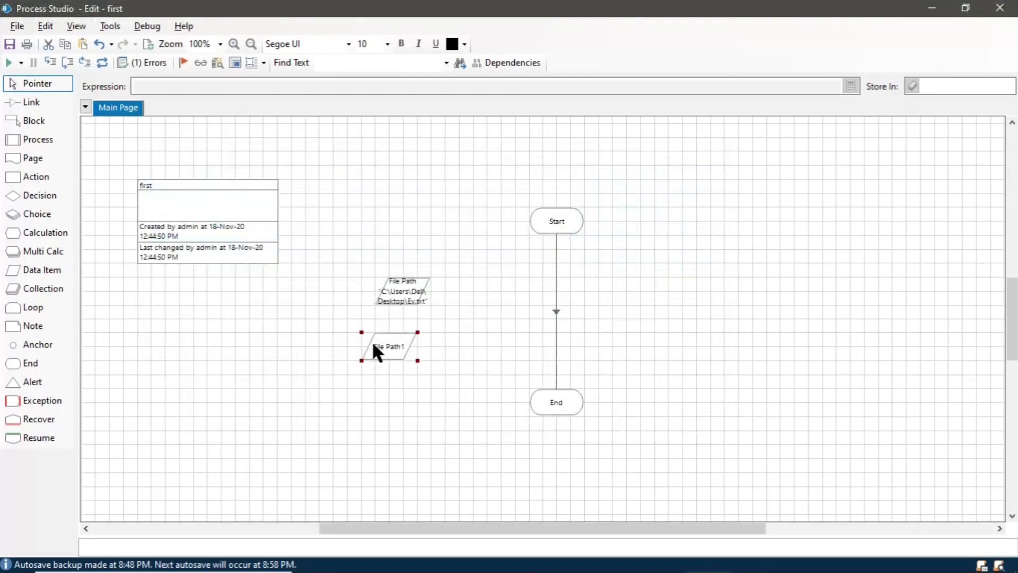
mouse_move(377, 352)
mouse_down()
mouse_move(341, 362)
mouse_move(389, 355)
mouse_up()
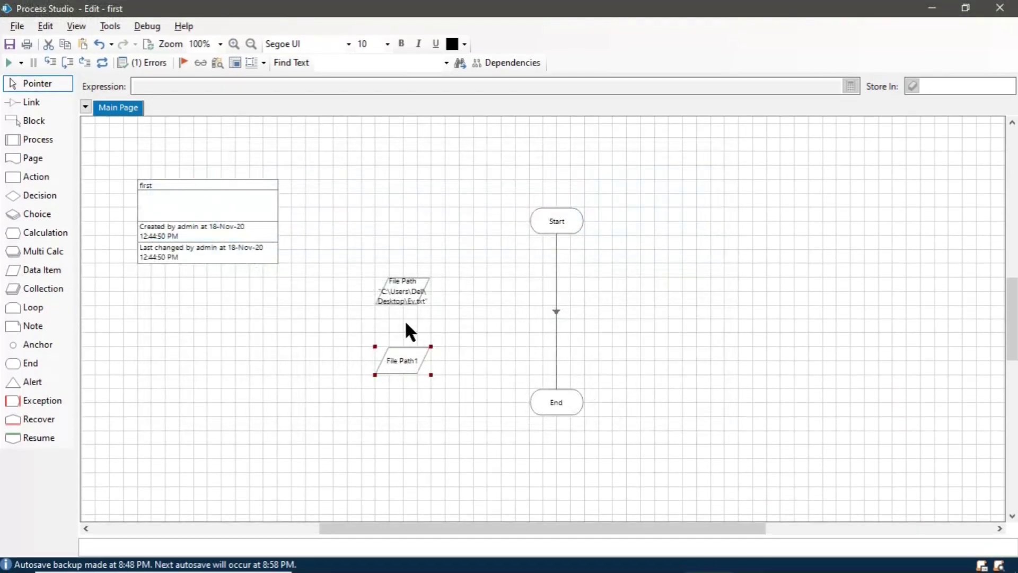